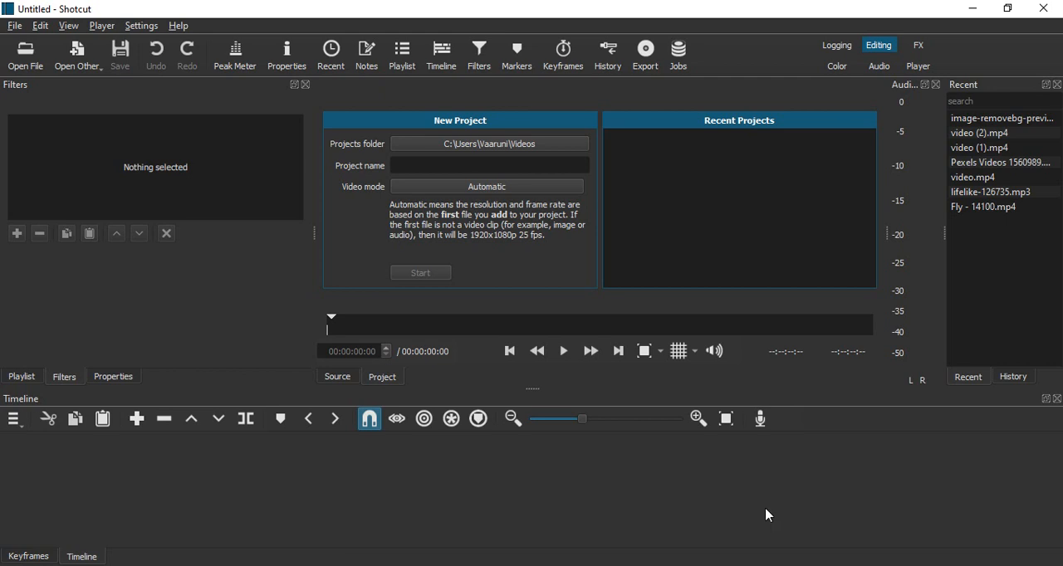
- Open the recent file Pexels Videos 1560989.mp4 and add it to the timeline
double_click(996, 164)
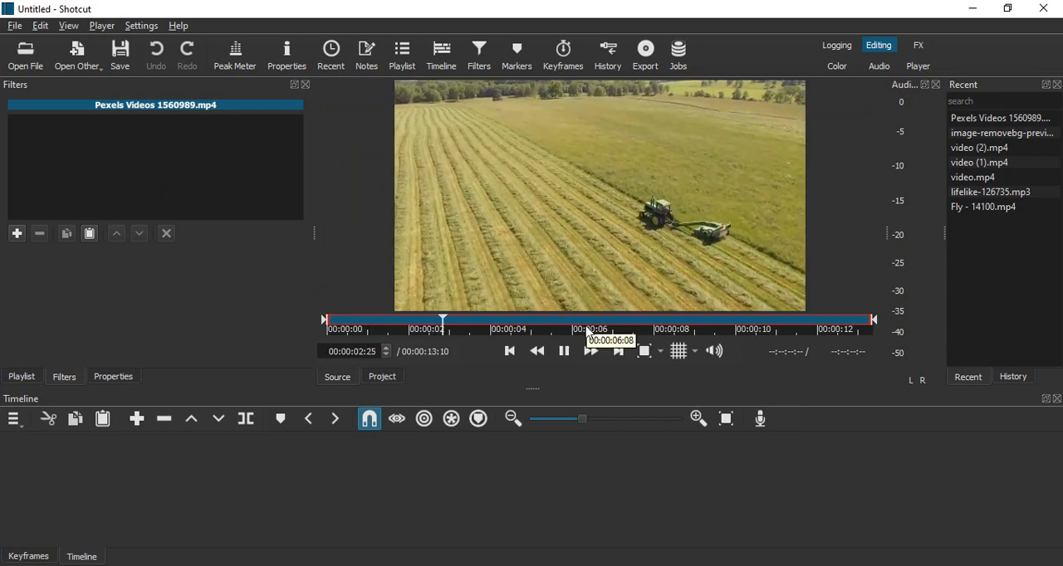
click(564, 351)
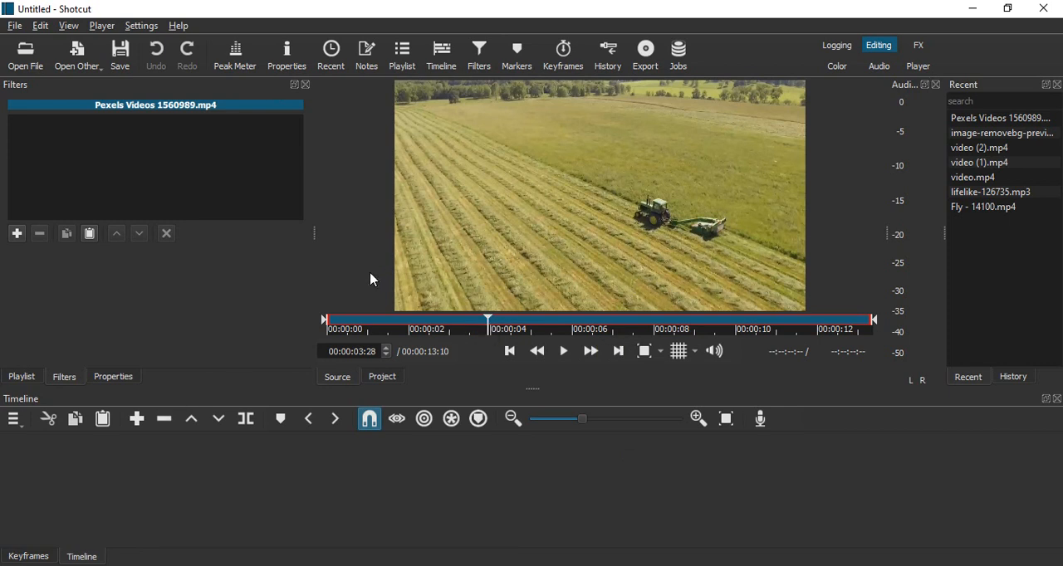
click(138, 420)
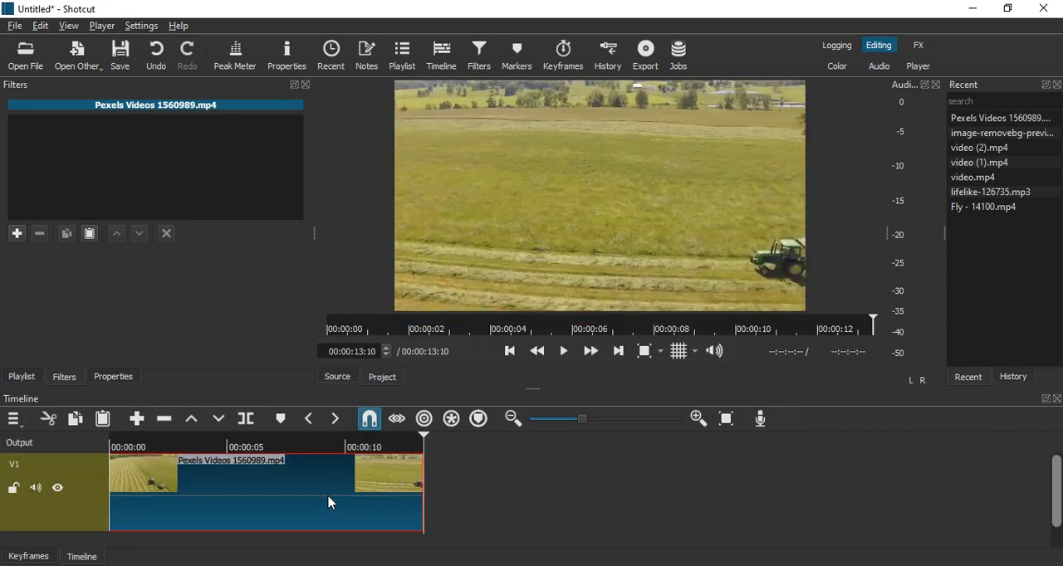
- Split the tractor clip on track V1 at 00:00:06:04
click(424, 435)
drag(397, 456, 254, 478)
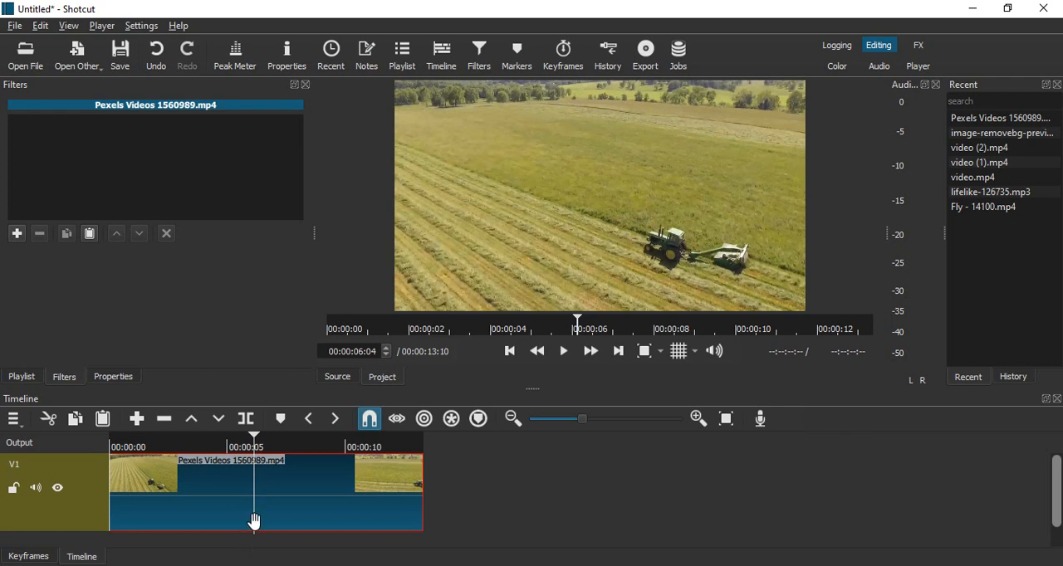
click(248, 419)
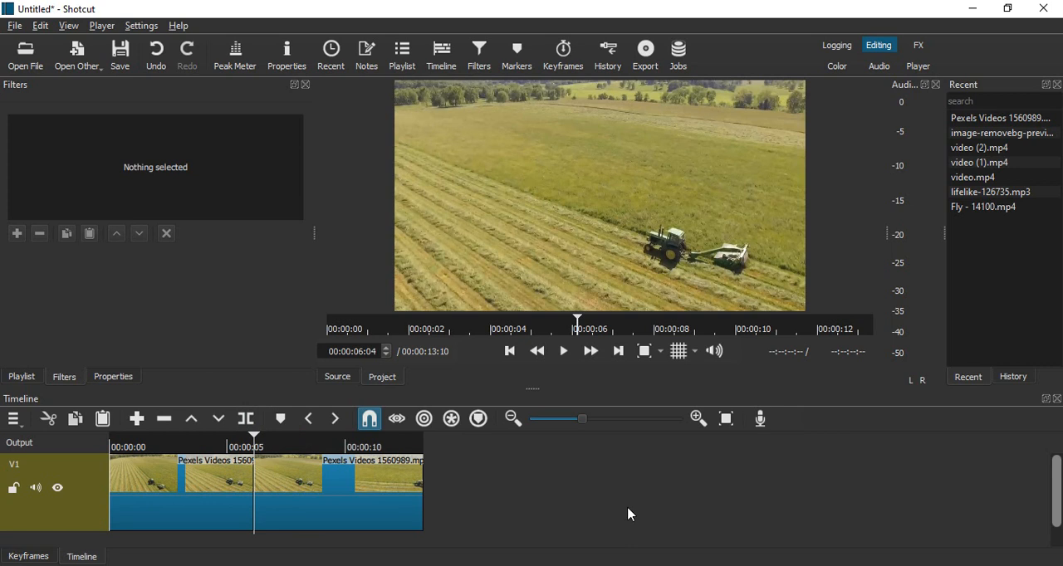
- Add the Saturation filter to the first part of the split clip
click(183, 508)
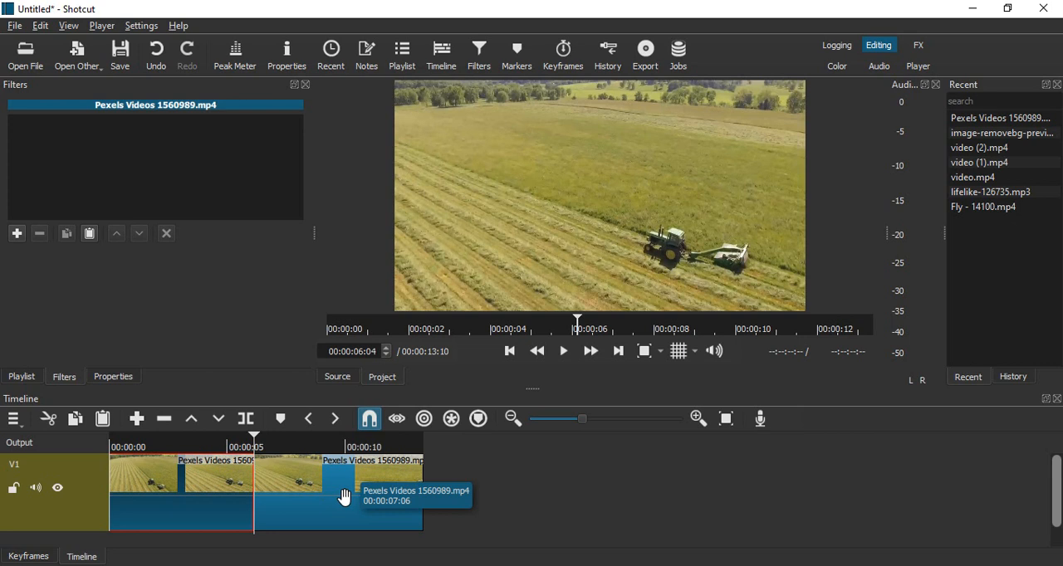
click(556, 493)
click(189, 502)
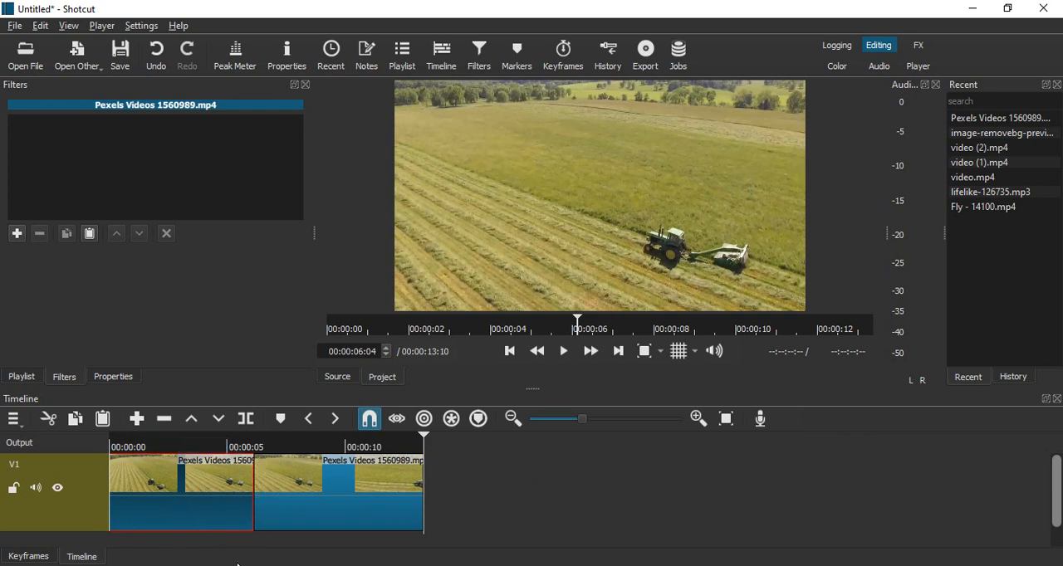
click(487, 63)
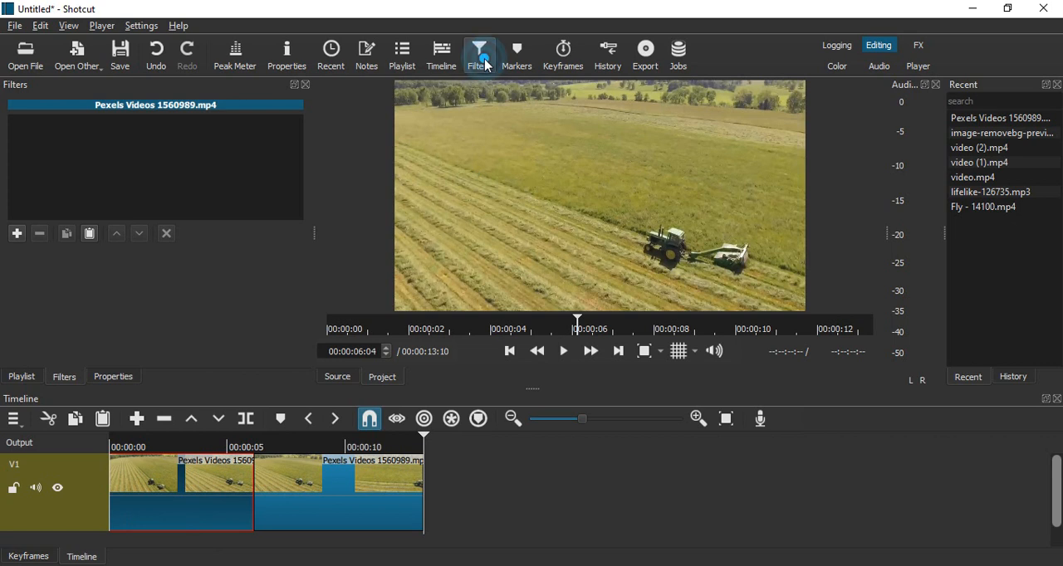
click(17, 233)
text(b)
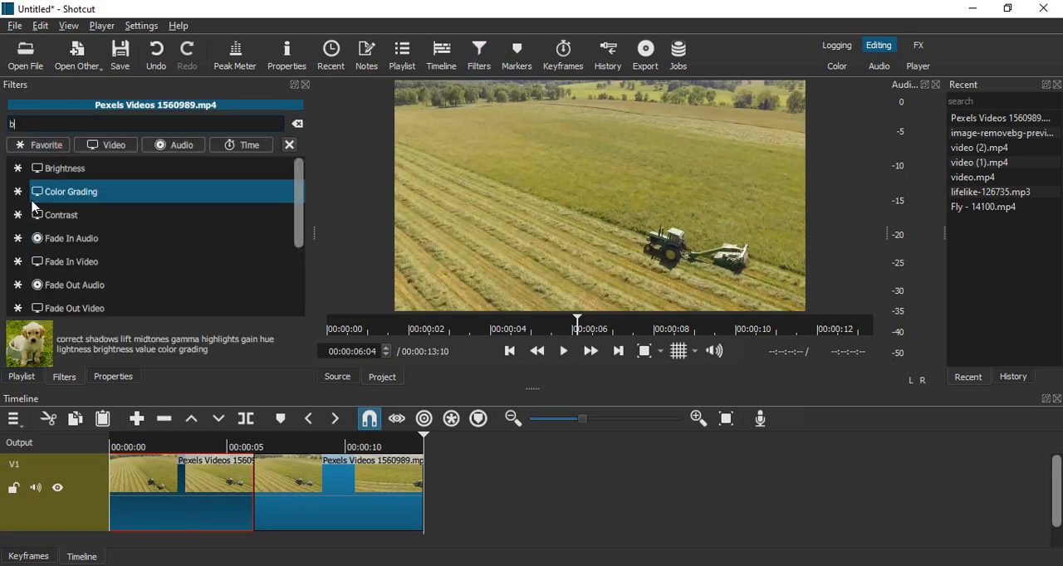
text(lac)
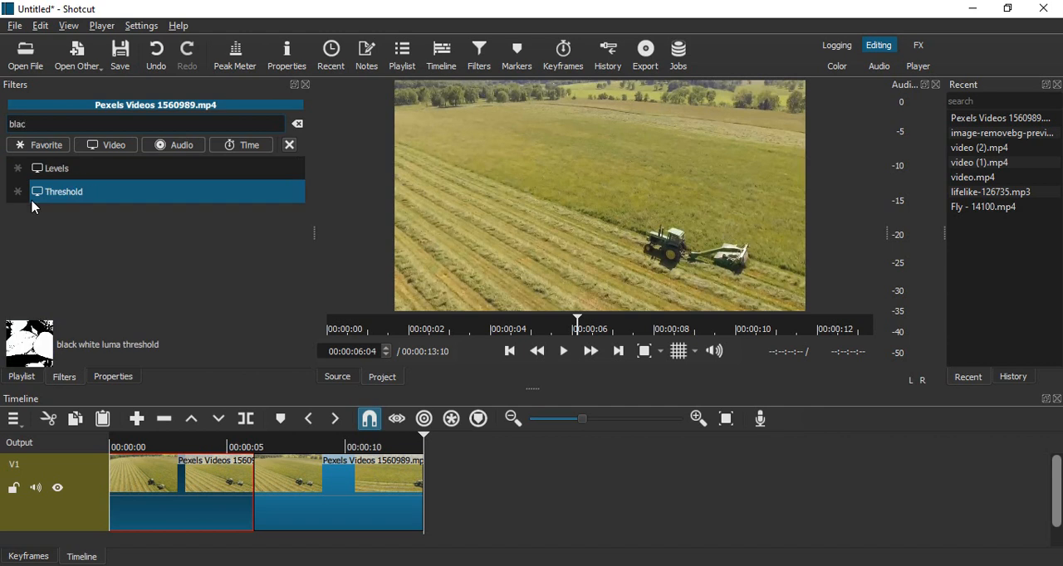
key(ctrl+a)
text(satu)
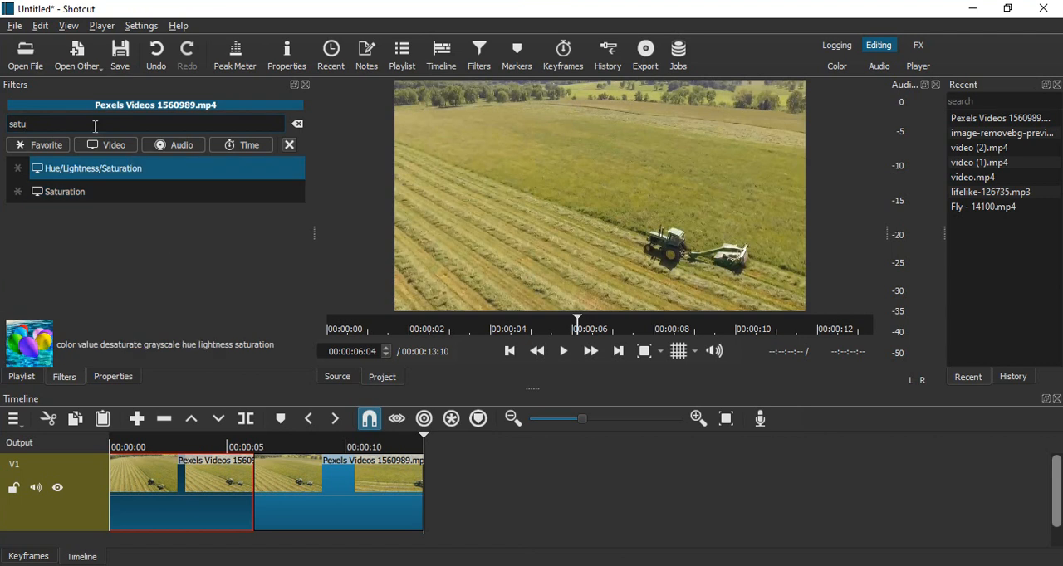
click(83, 194)
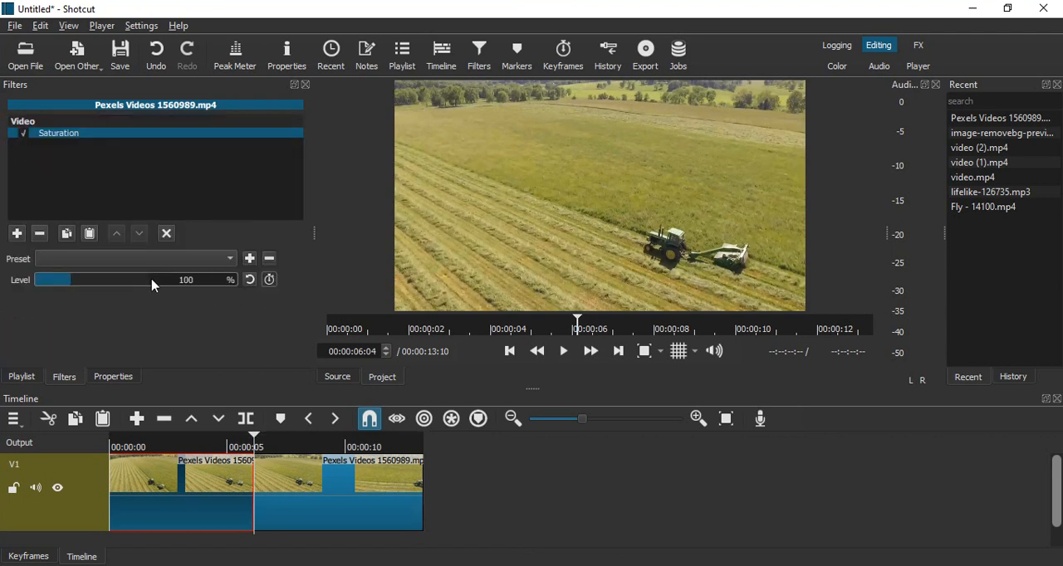
- Set the Saturation level to 0% on the first clip and play the timeline from the start past the cut
drag(152, 281, 47, 301)
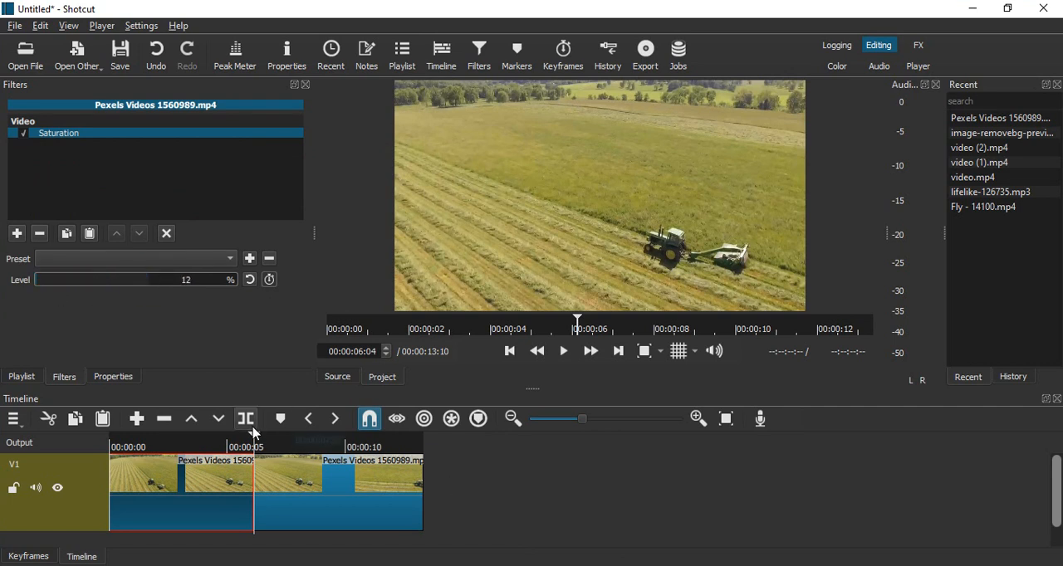
drag(256, 444, 200, 455)
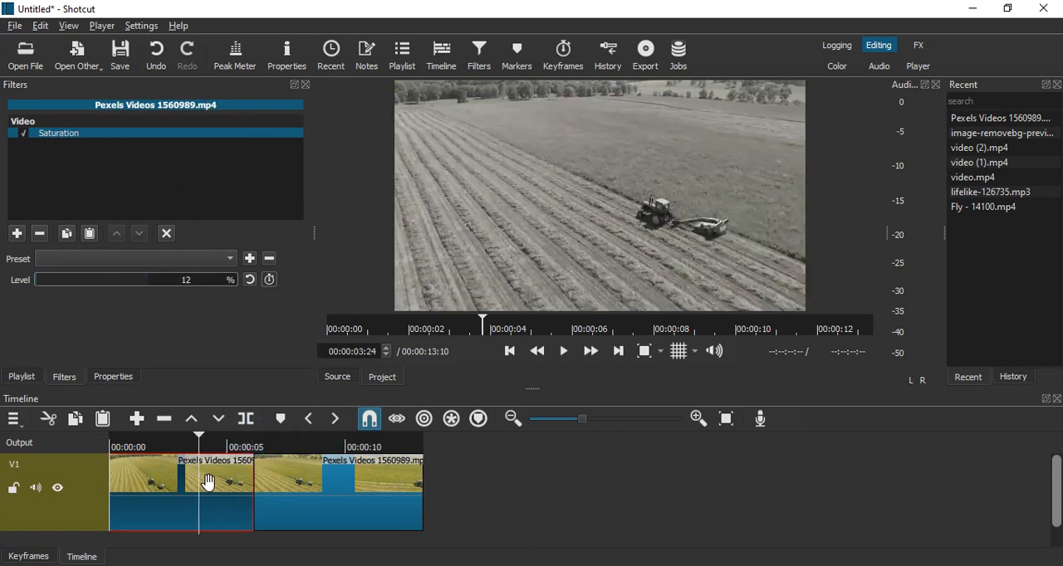
click(34, 280)
click(38, 285)
drag(38, 285, 20, 305)
click(510, 351)
click(568, 350)
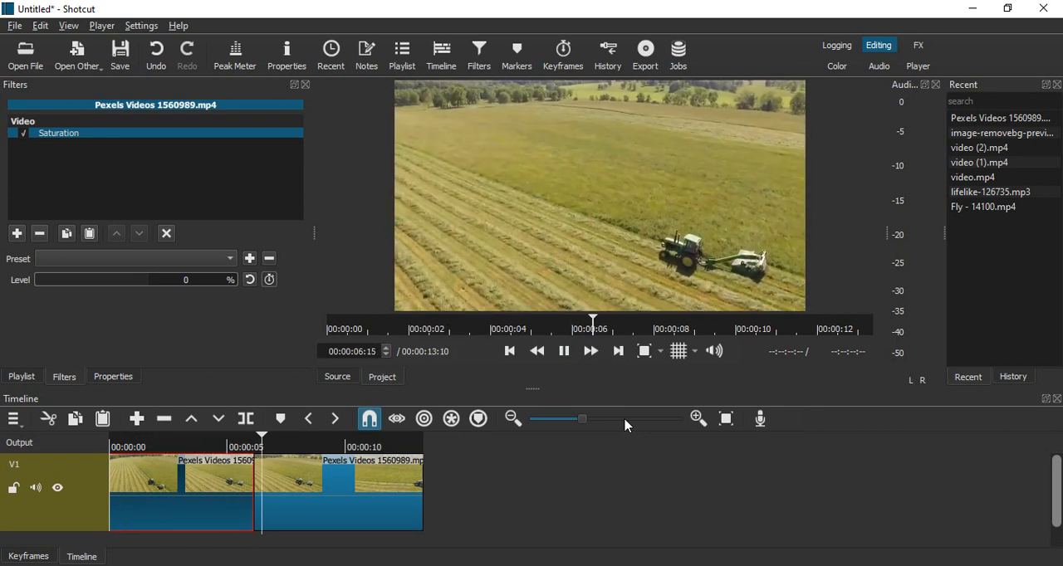
click(564, 351)
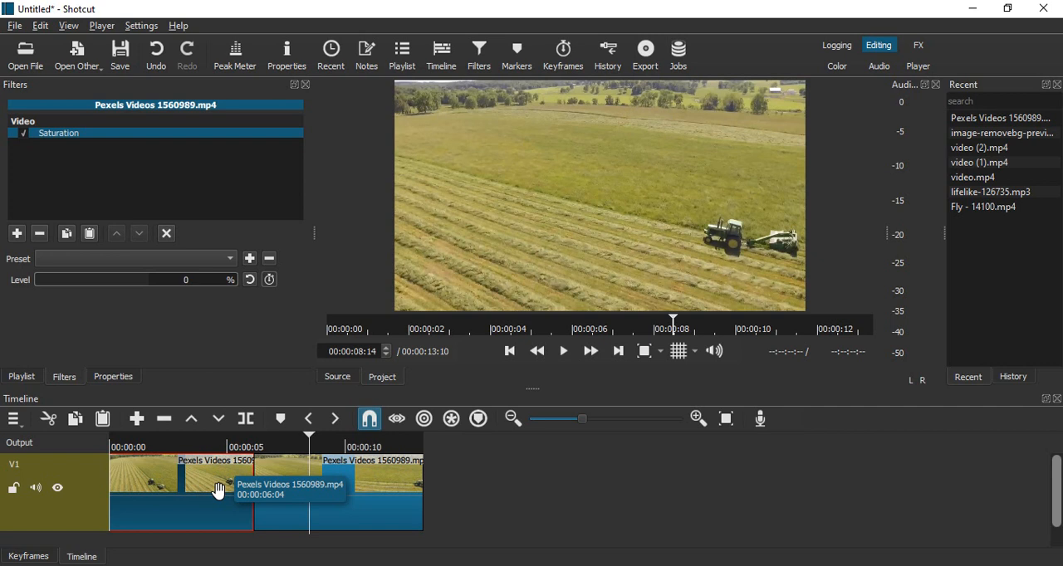
- Add the Fade Out Video filter to the first clip and preview the playback across the cut
click(12, 235)
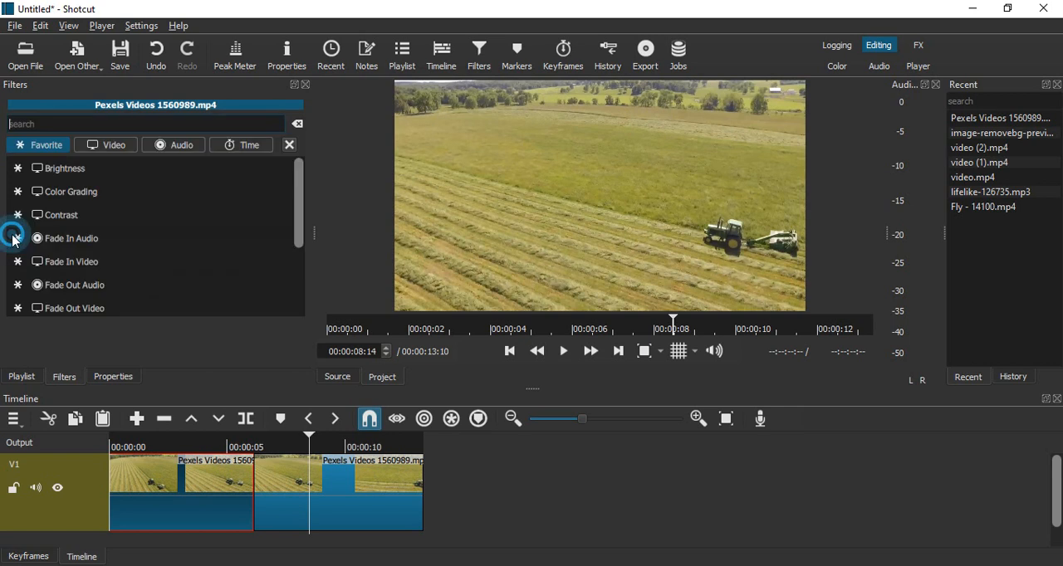
text(f)
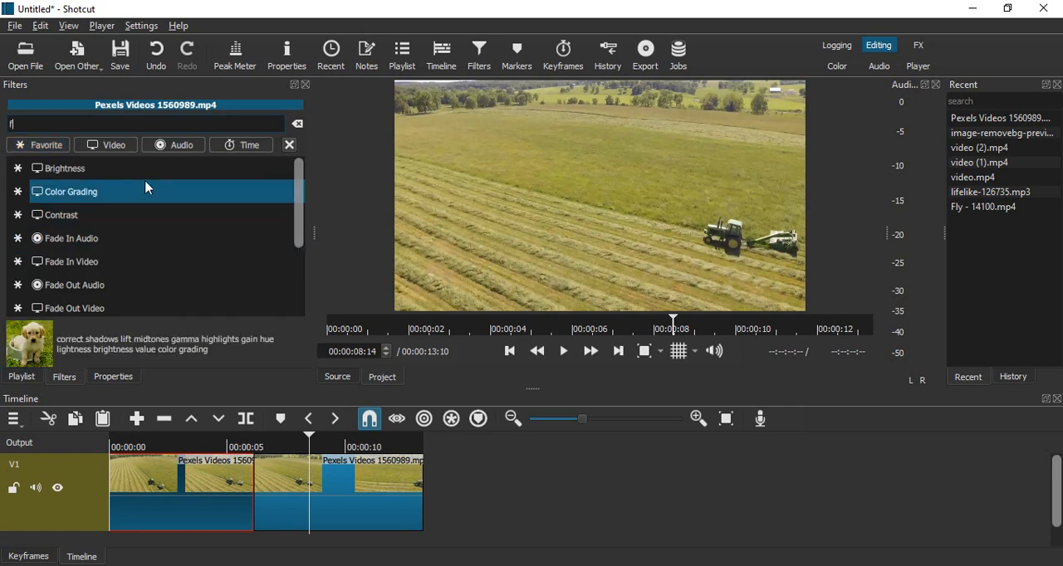
text(ade)
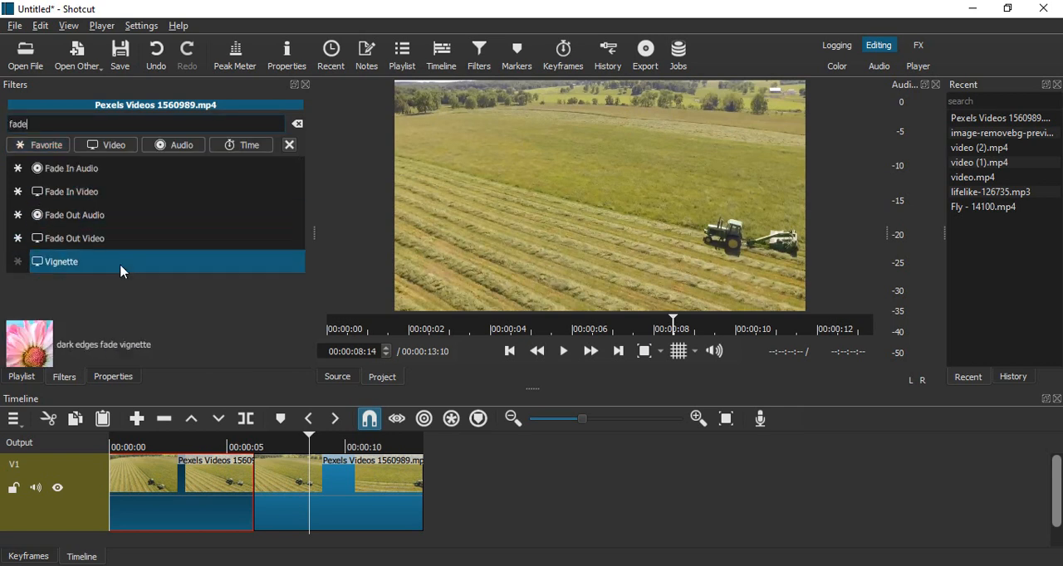
click(116, 239)
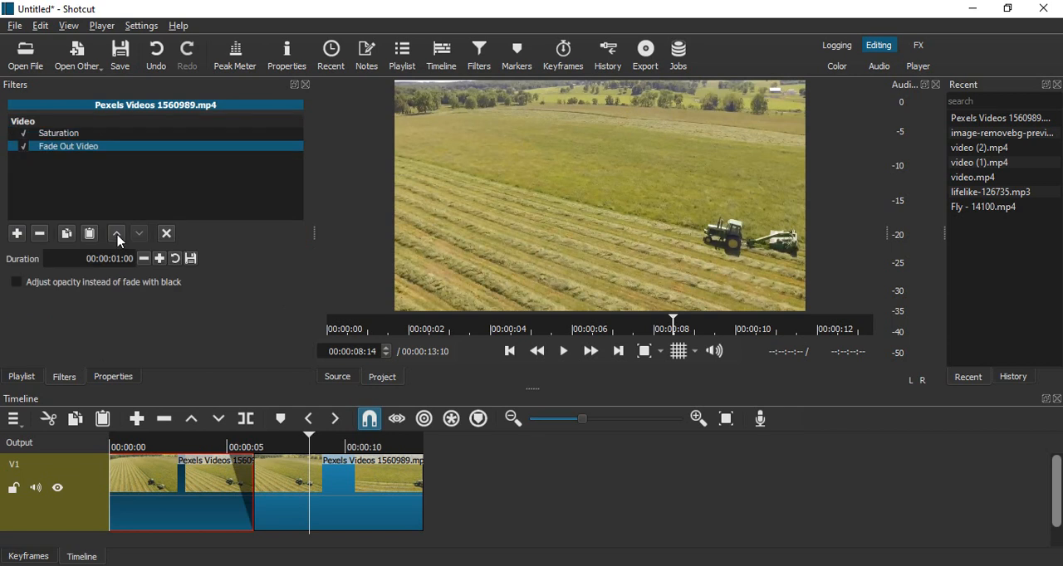
drag(309, 436, 183, 459)
click(564, 352)
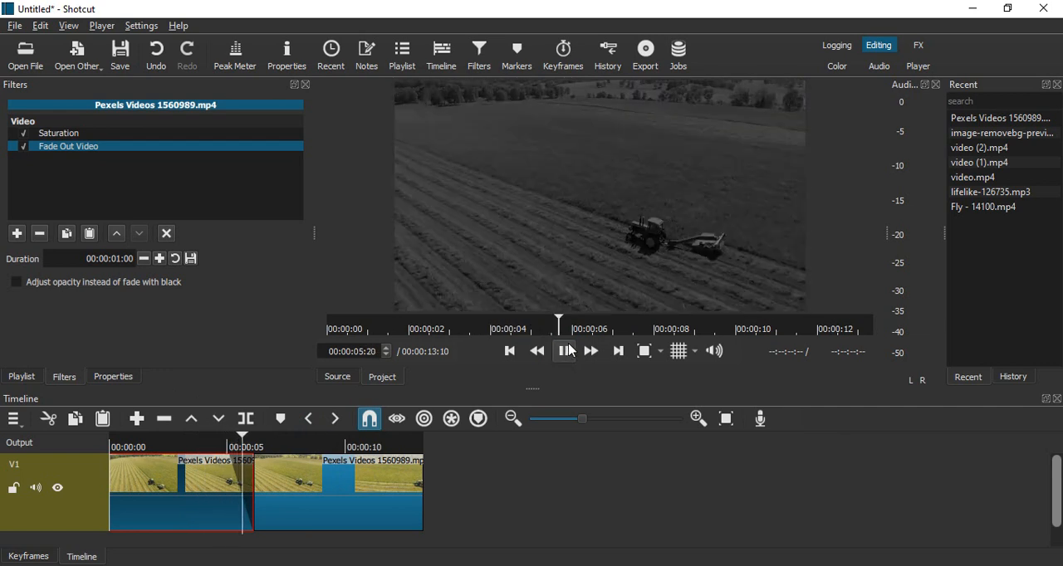
click(566, 350)
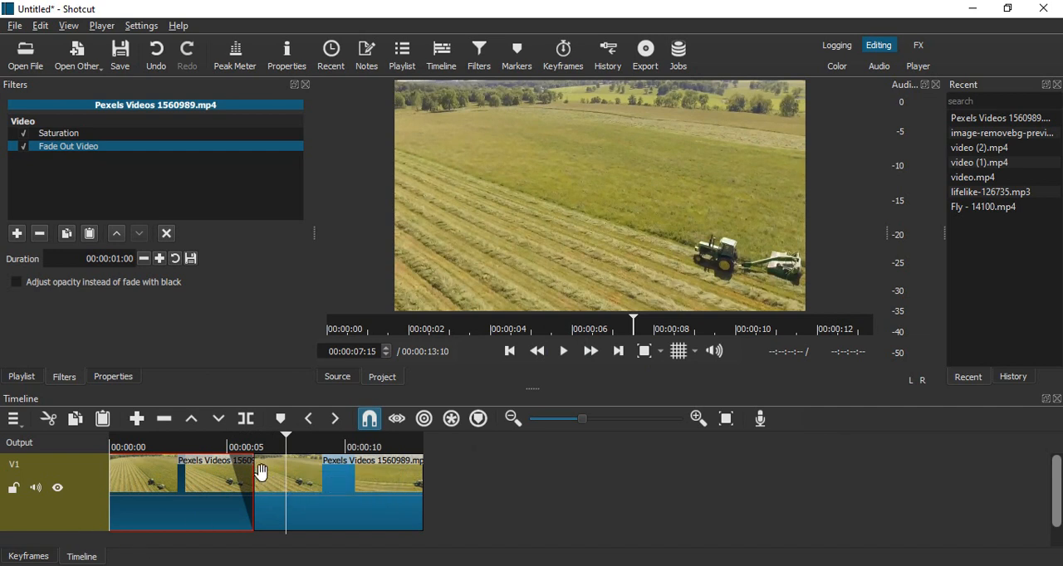
- Try adjusting opacity instead of fading with black on the first clip's fade-out and preview it across the cut
click(16, 282)
click(181, 442)
click(566, 352)
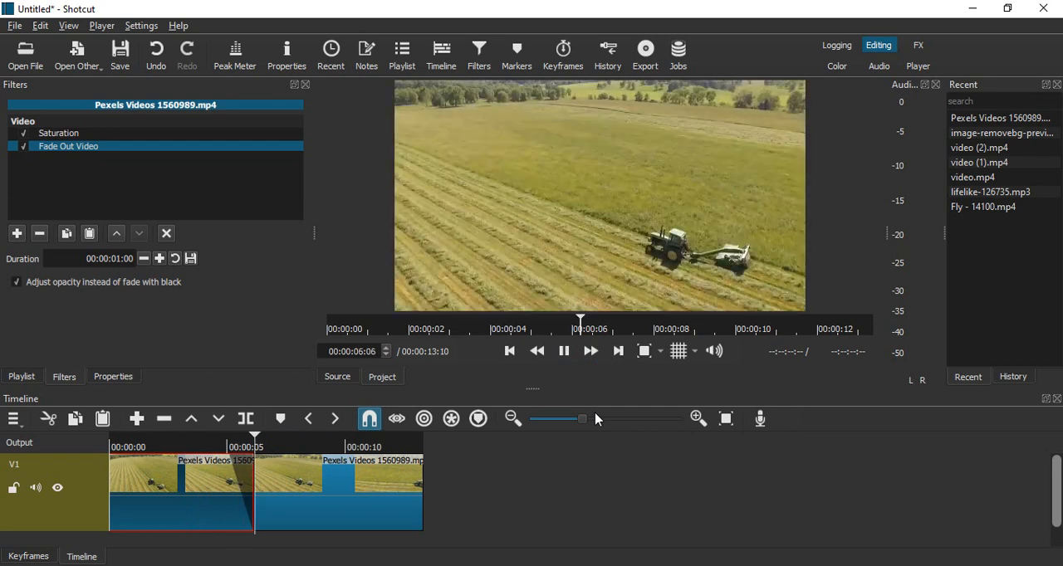
click(566, 351)
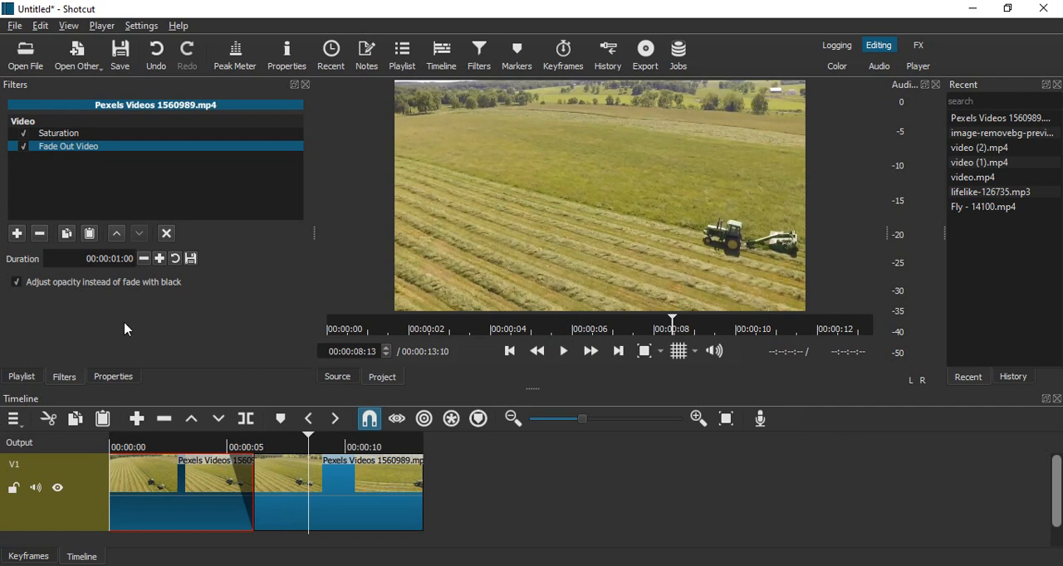
- Turn off the opacity adjustment so the fade-out uses black again, and replay the section around the cut
click(14, 286)
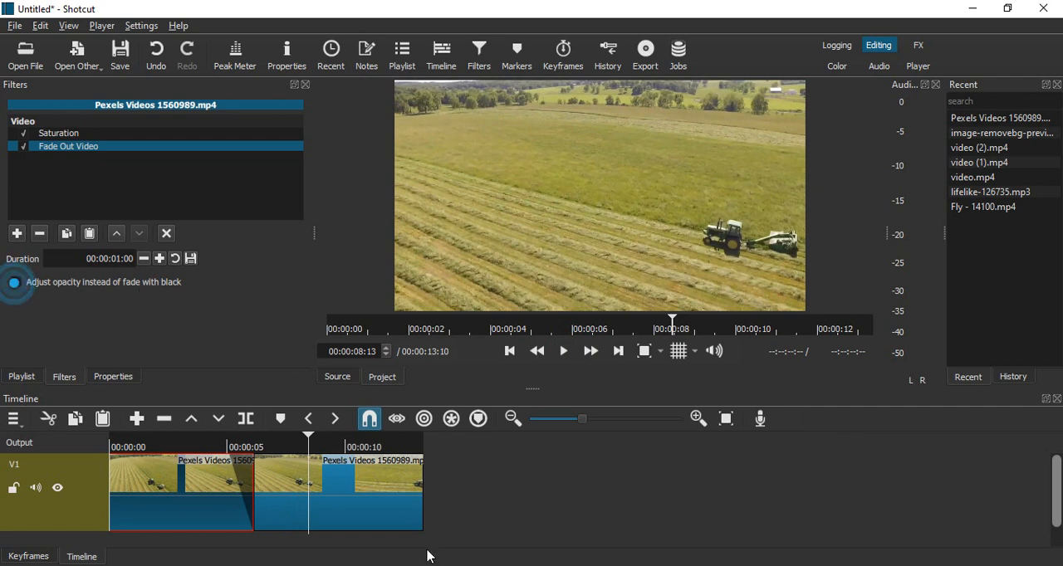
drag(309, 438, 166, 455)
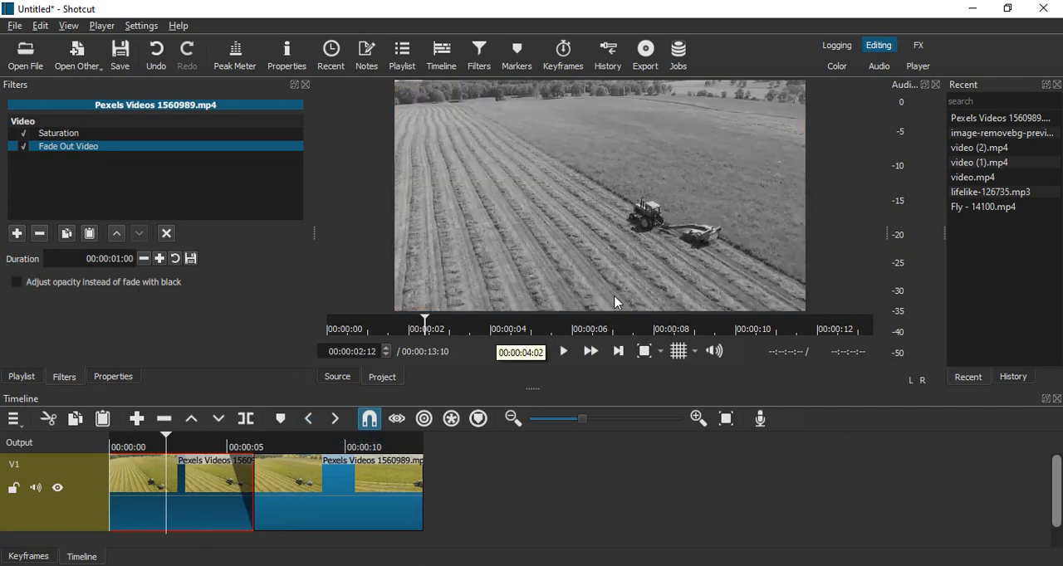
click(565, 351)
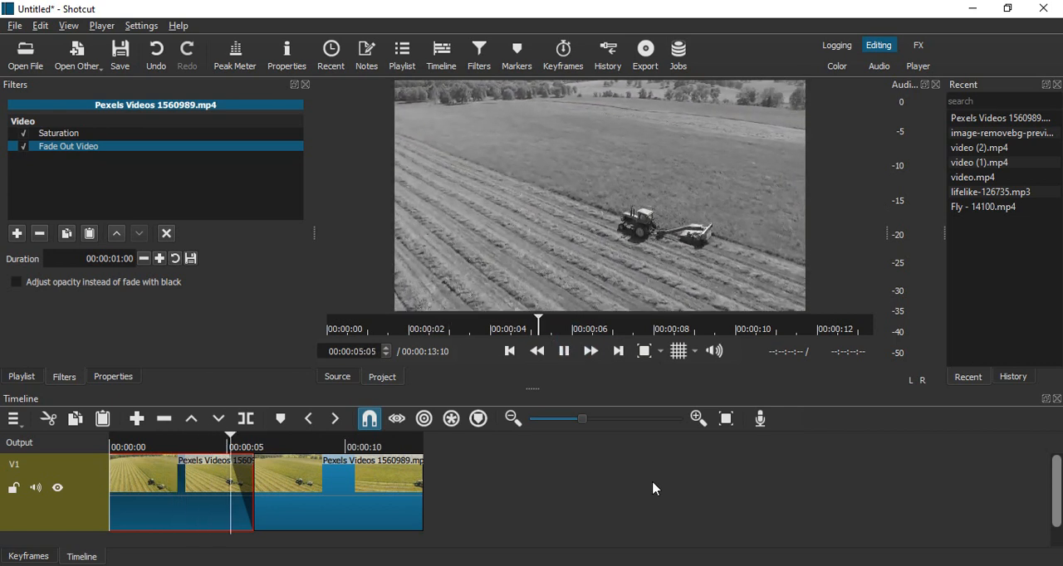
click(565, 352)
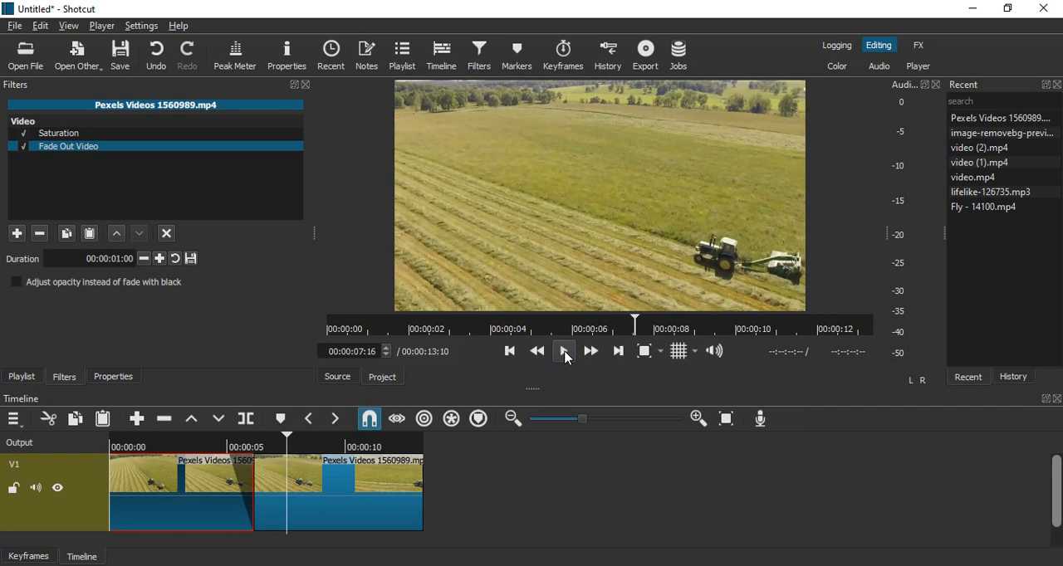